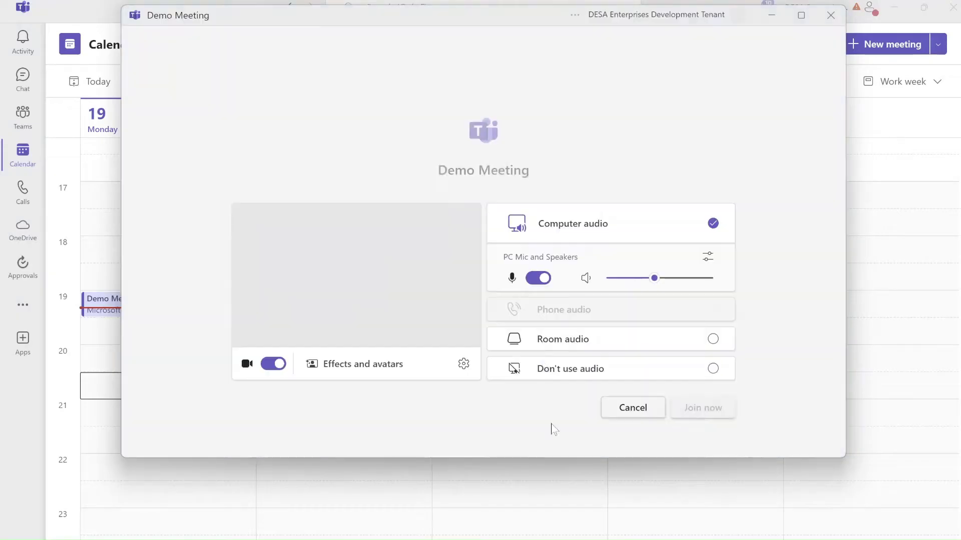
# - Join the Demo Meeting with computer audio, maximize its window and show the meeting's audio settings
pyautogui.click(716, 418)
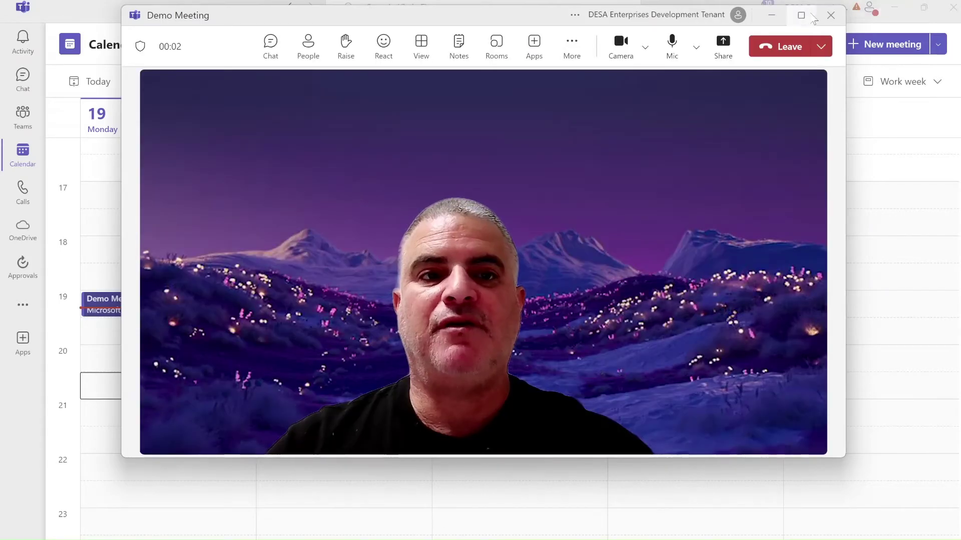
pyautogui.click(810, 16)
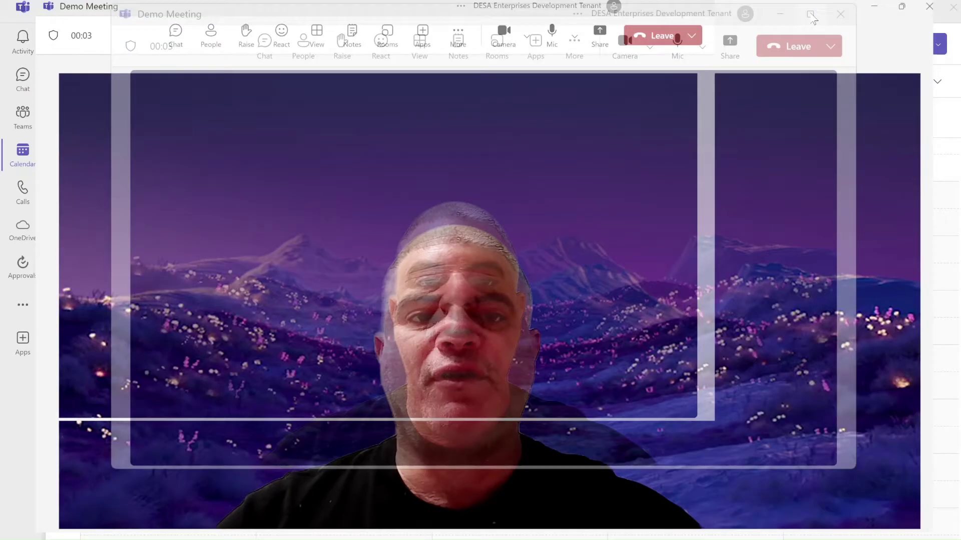
pyautogui.click(696, 39)
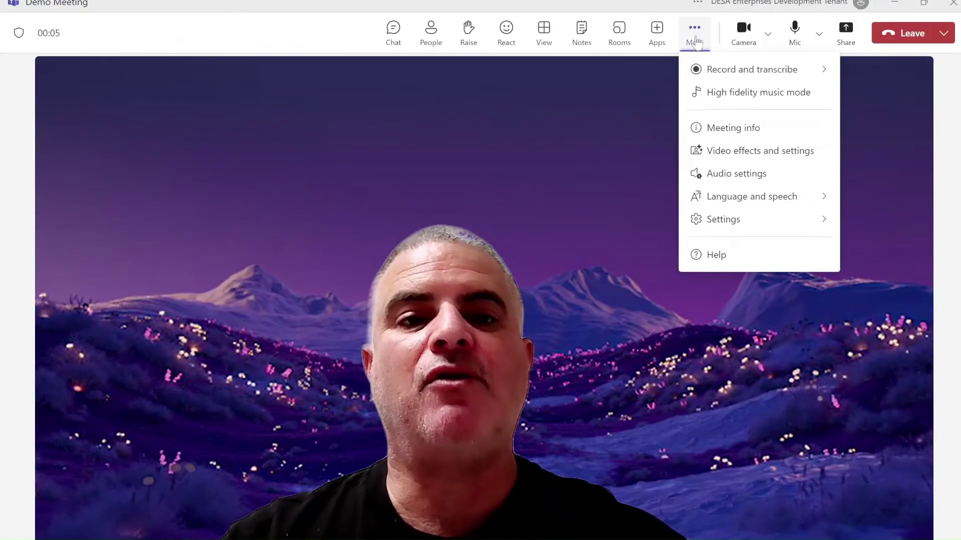
pyautogui.click(728, 177)
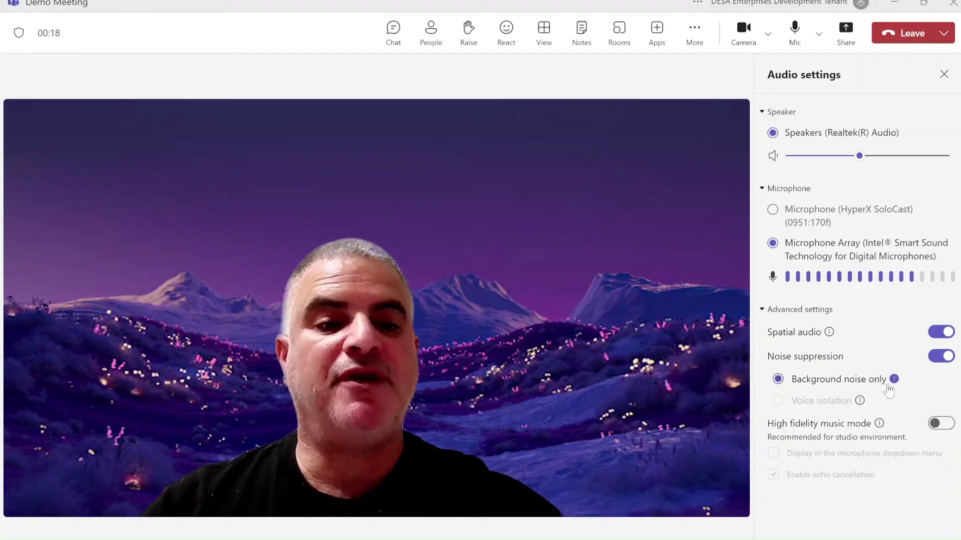
# - Read the explanation of the Voice isolation option, view its linked voice profile enrolment and cancel it without capturing
pyautogui.moveTo(890, 389)
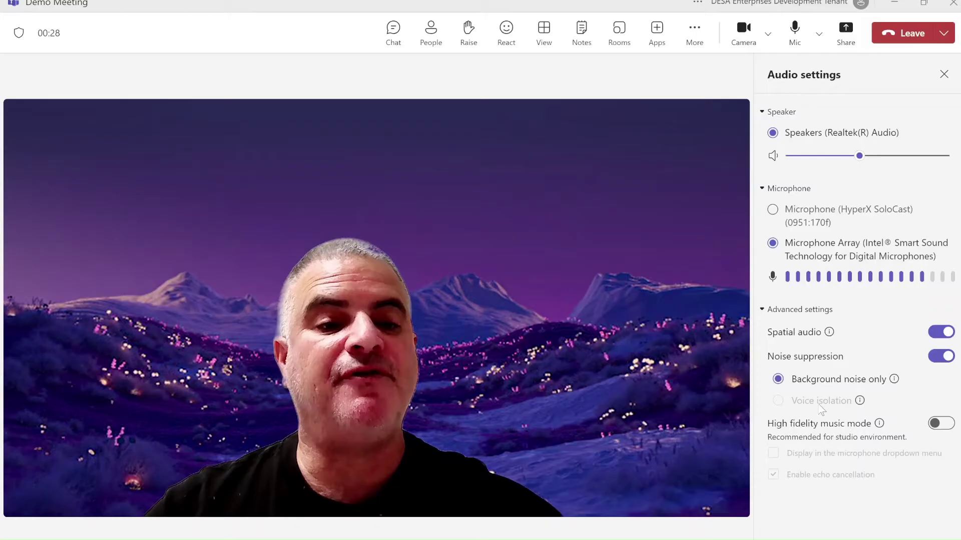
pyautogui.moveTo(859, 403)
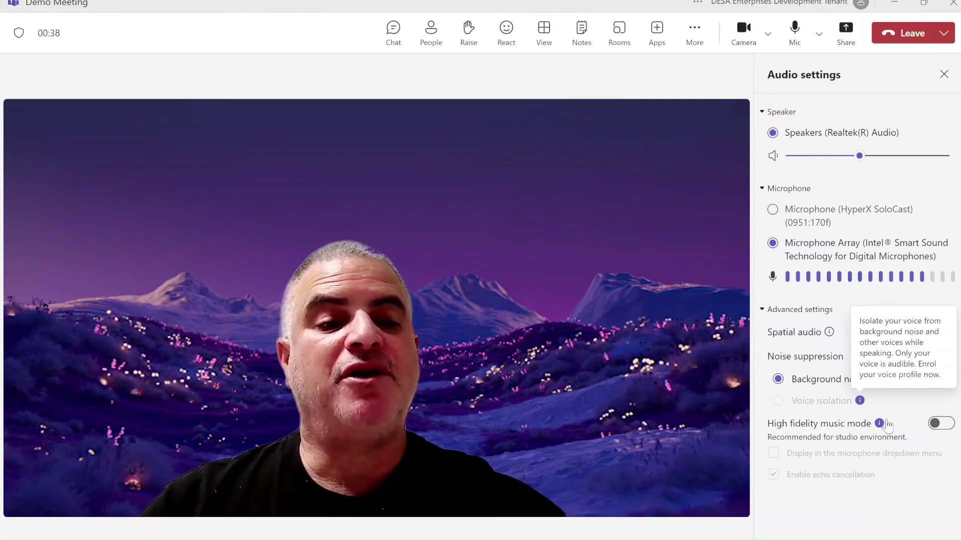
pyautogui.click(901, 375)
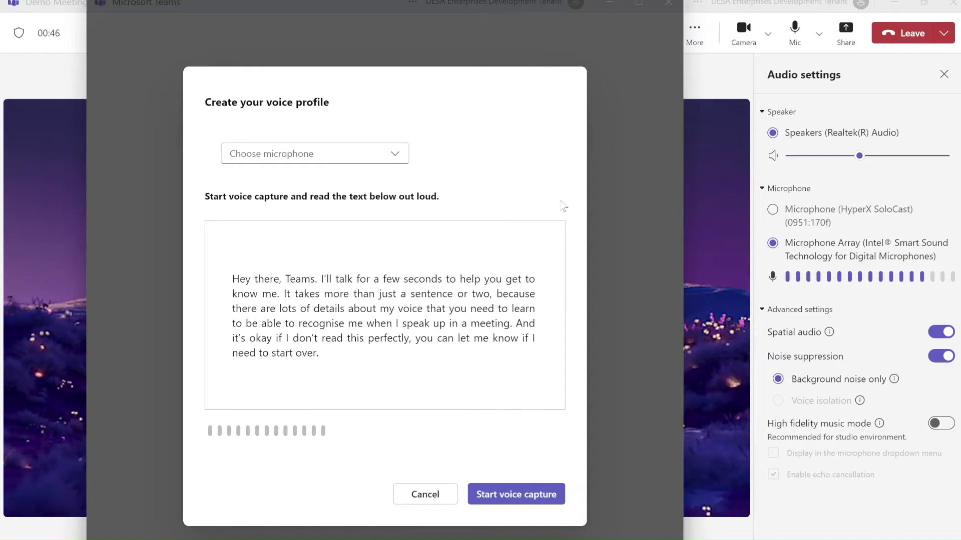
pyautogui.click(428, 494)
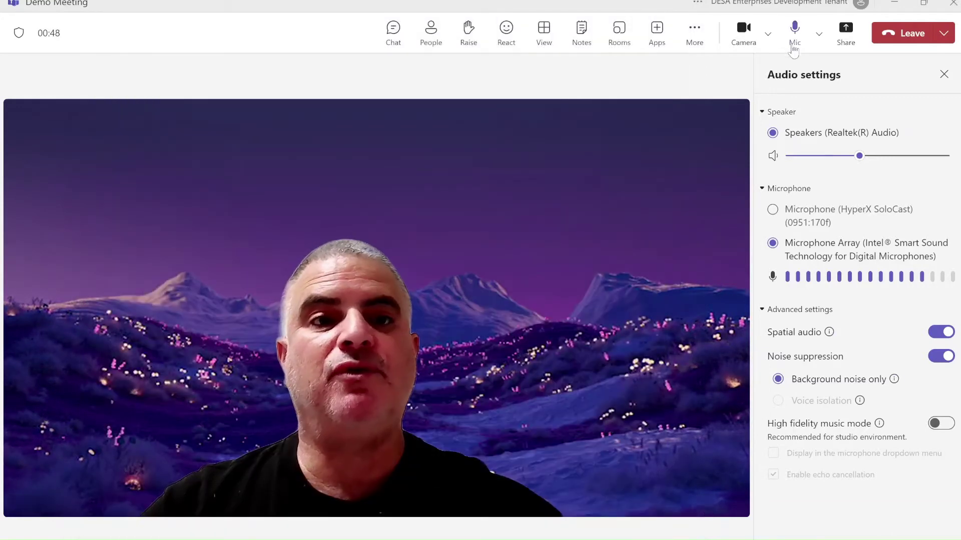
# - Leave the Demo Meeting and dismiss the call quality rating
pyautogui.click(903, 33)
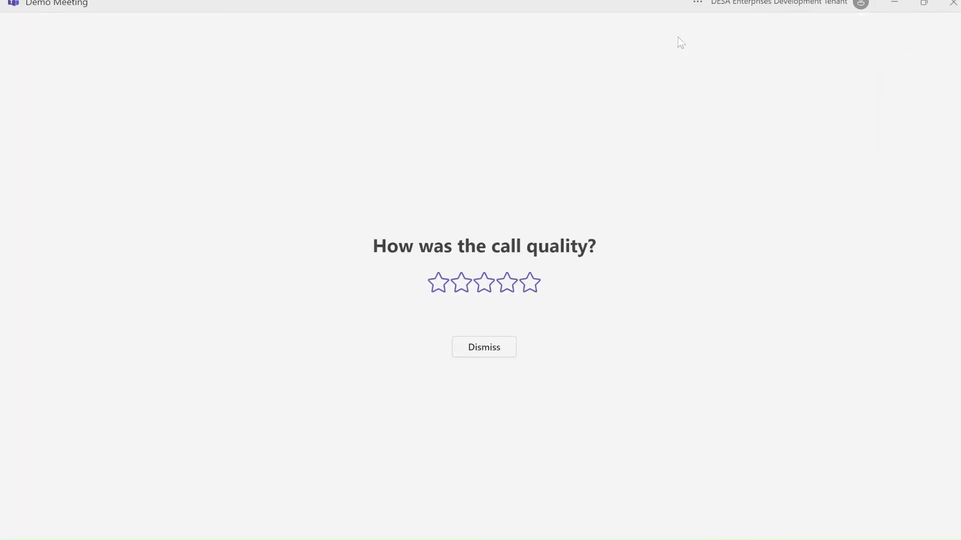
pyautogui.click(697, 3)
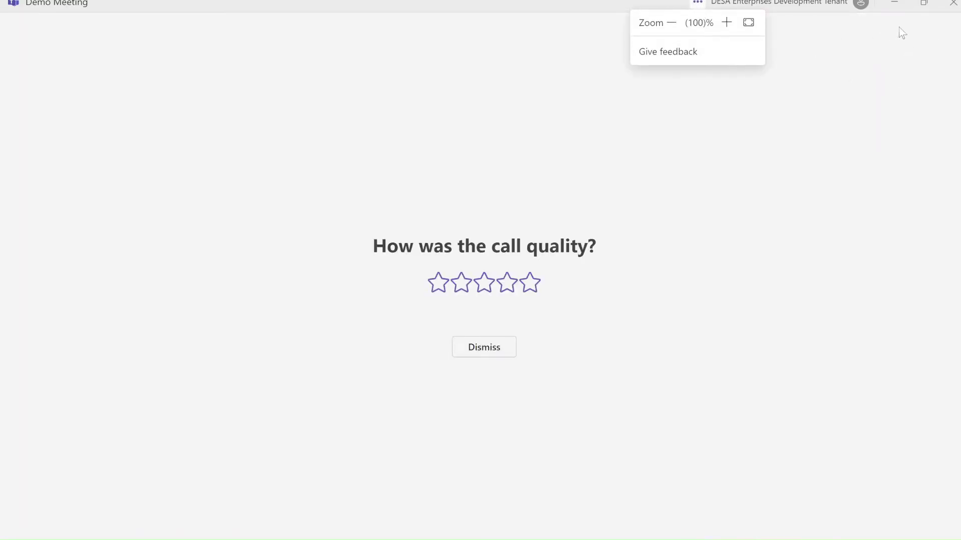
pyautogui.click(491, 350)
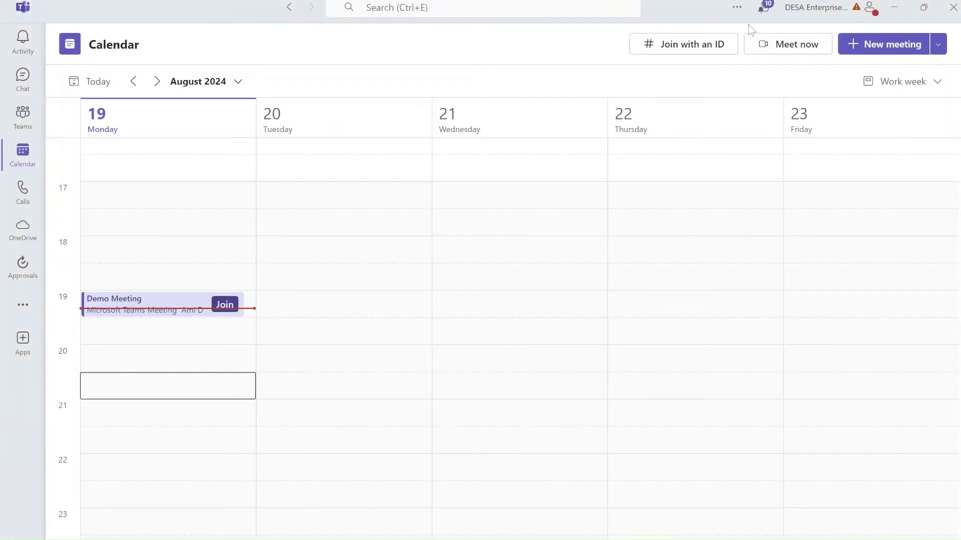
# - Open the Recognition section of the Teams settings
pyautogui.click(737, 7)
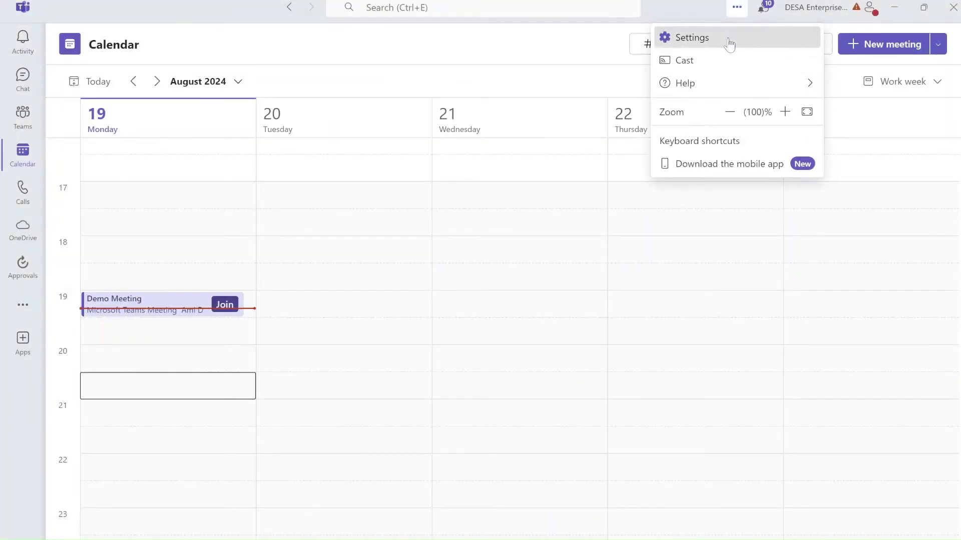
pyautogui.click(729, 44)
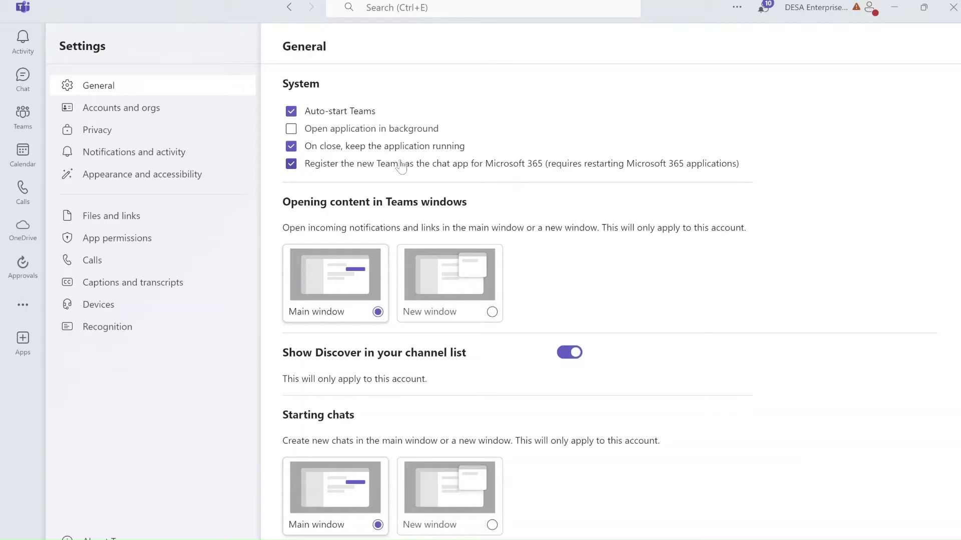
pyautogui.click(108, 328)
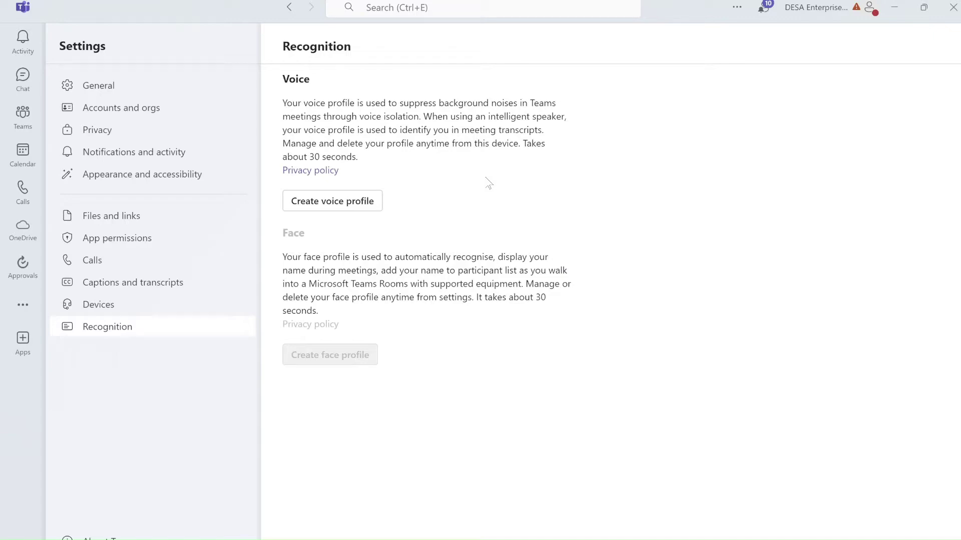
# - Create a voice profile by capturing the sample text read aloud through Microphone (HyperX SoloCast)
pyautogui.click(333, 209)
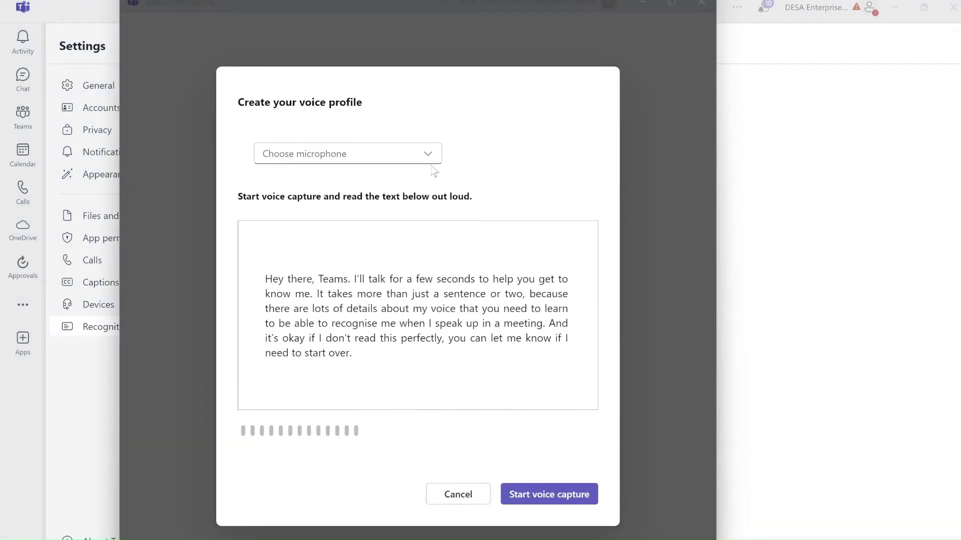
pyautogui.click(428, 154)
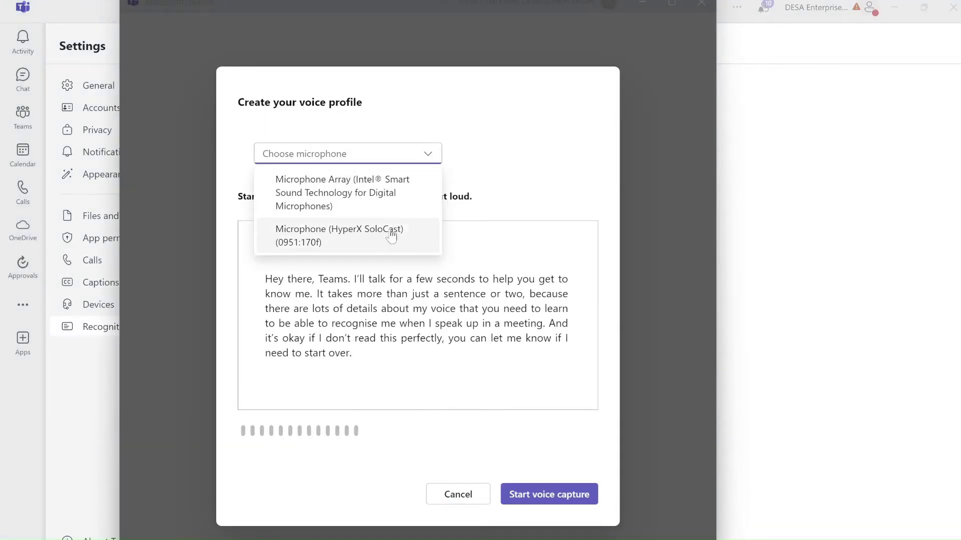
pyautogui.click(391, 237)
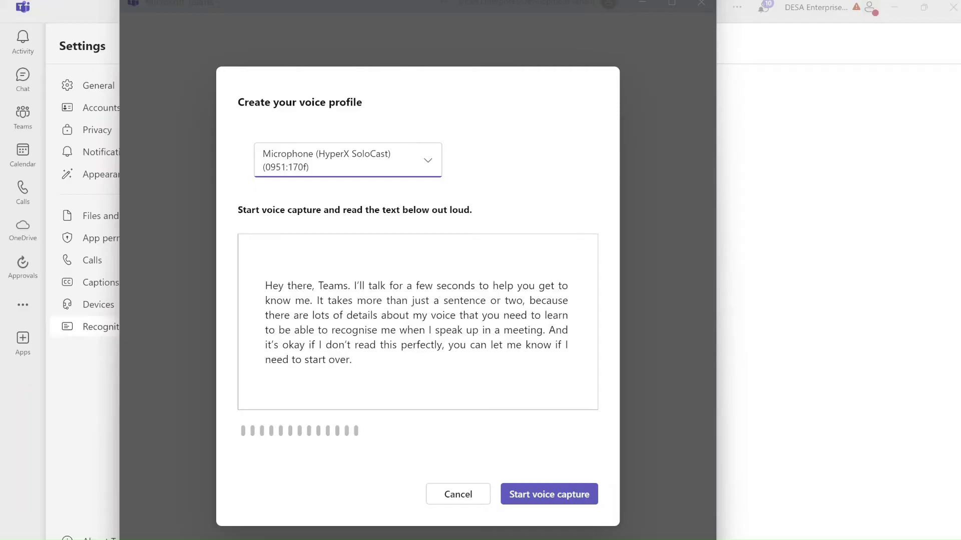
pyautogui.click(552, 495)
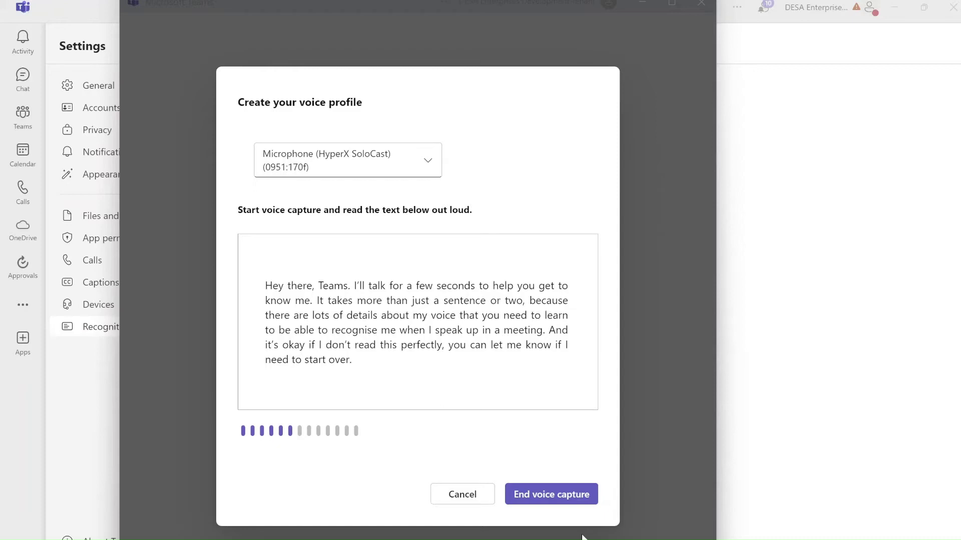
pyautogui.click(540, 498)
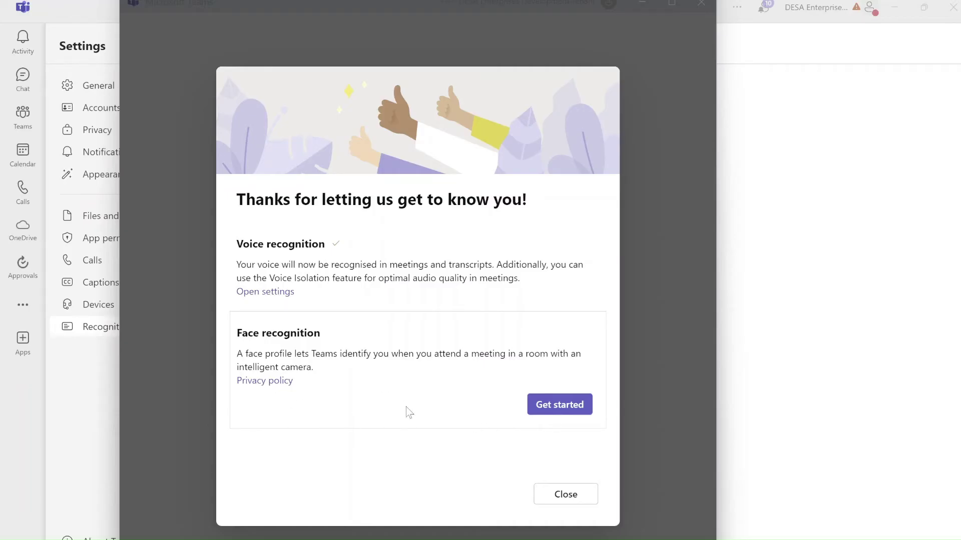
# - Create a face profile with the USB2.0 FHD UVC WebCam and close the recognition setup
pyautogui.click(555, 418)
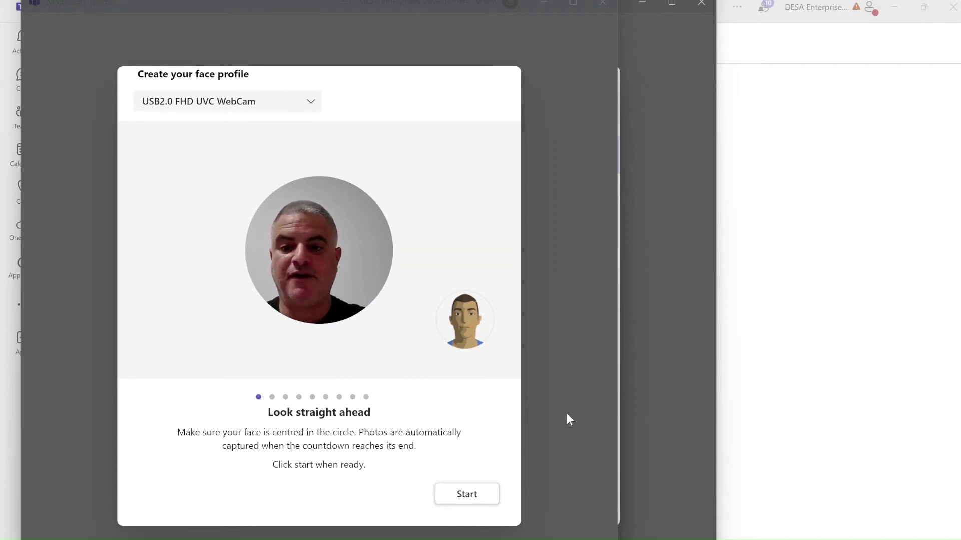
pyautogui.click(467, 500)
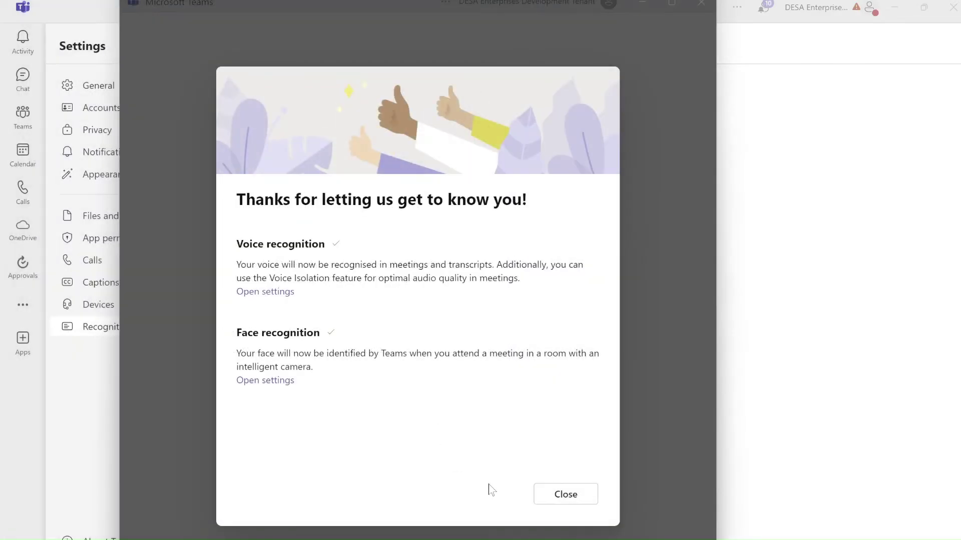
pyautogui.click(558, 500)
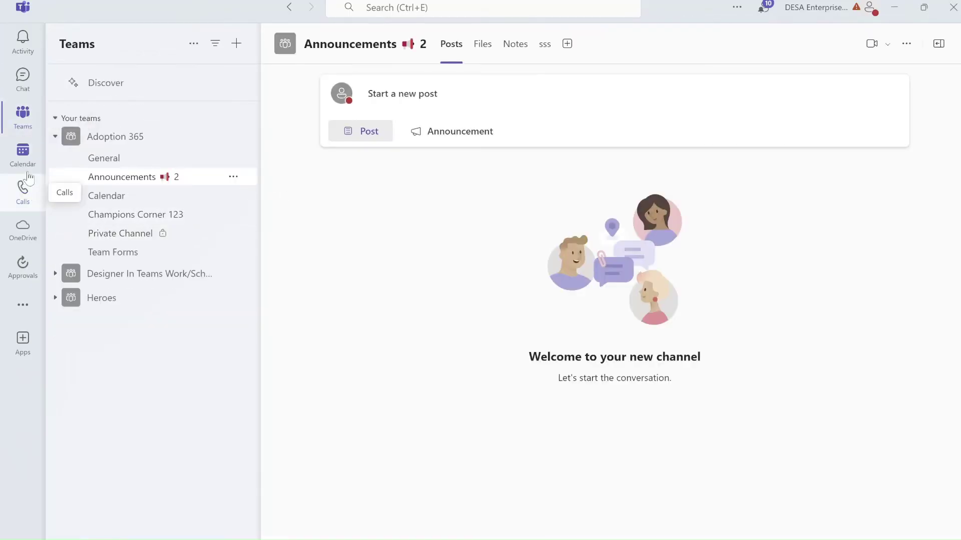
# - Return to the calendar and rejoin the Demo Meeting with computer audio and the camera on
pyautogui.click(23, 153)
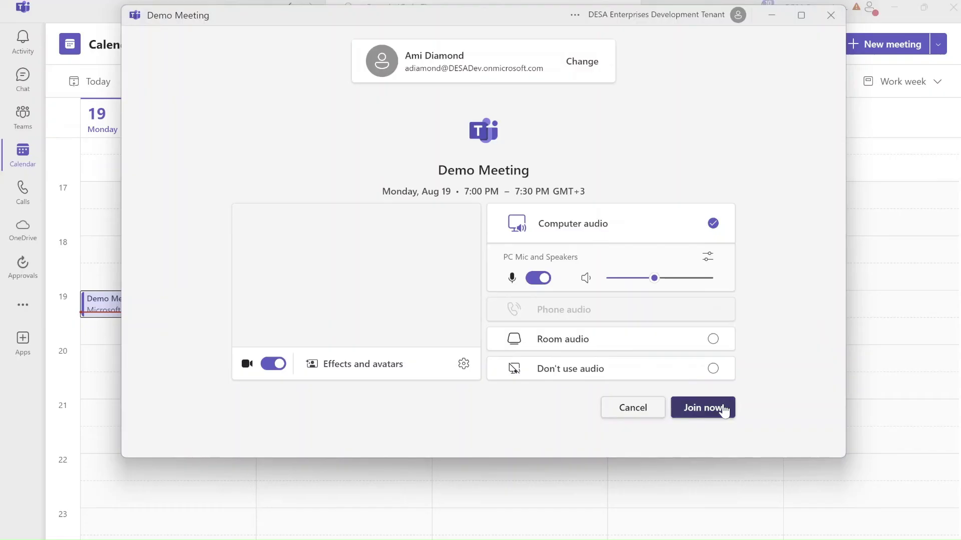
pyautogui.click(724, 409)
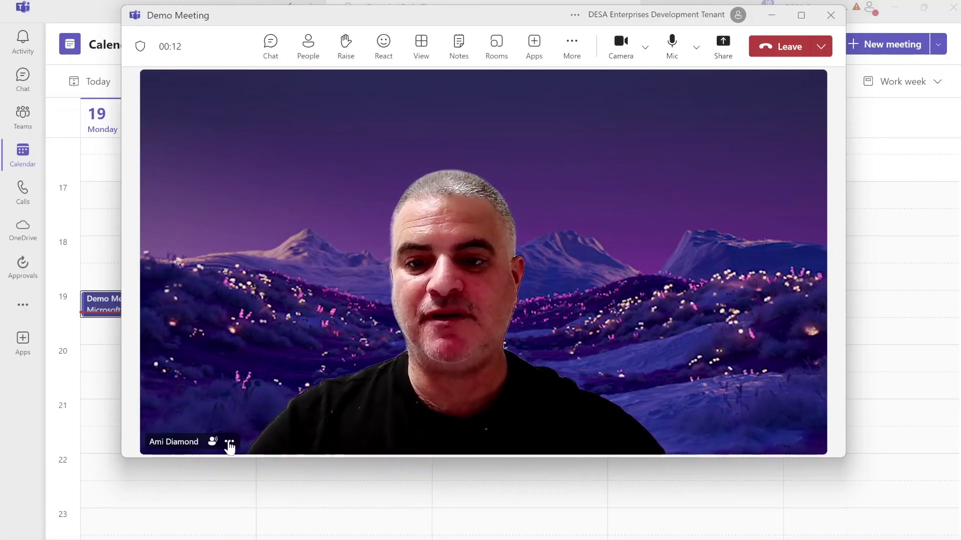
pyautogui.click(229, 442)
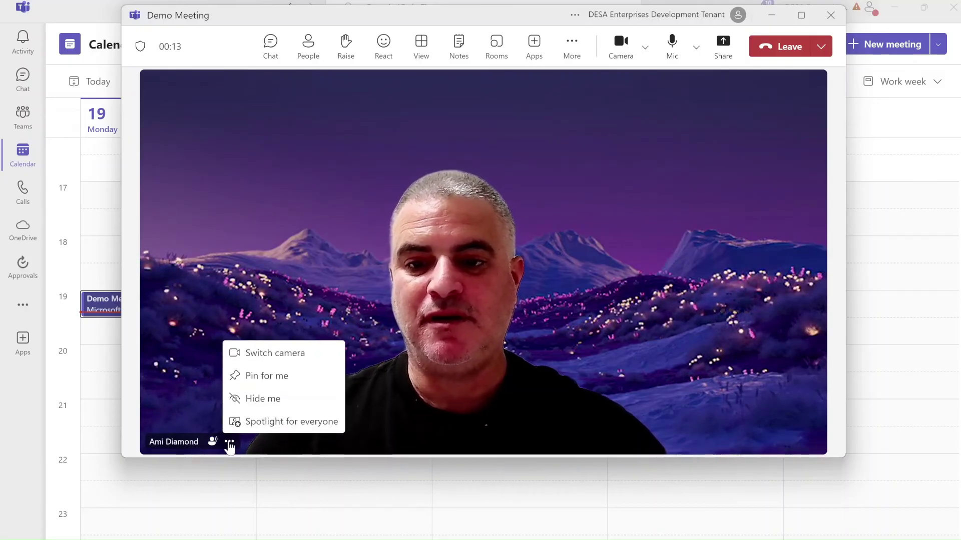
# - Open the meeting's full audio settings and check the Voice isolation option under noise suppression
pyautogui.click(696, 48)
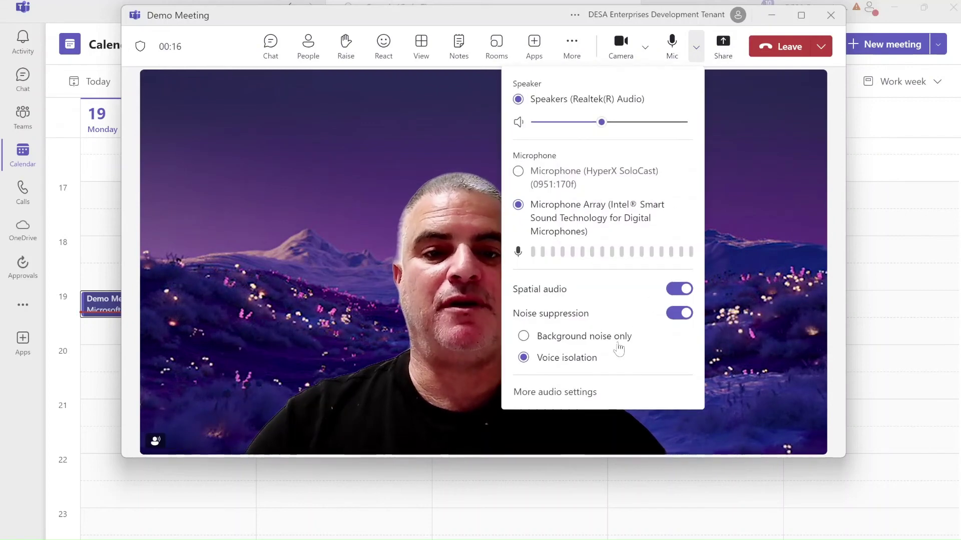
pyautogui.click(555, 392)
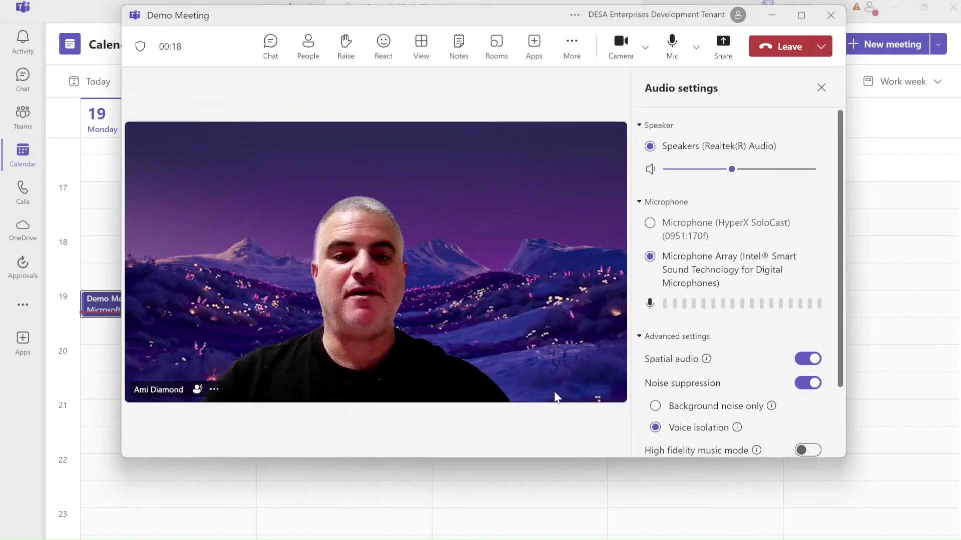
pyautogui.scroll(-3, 841, 256)
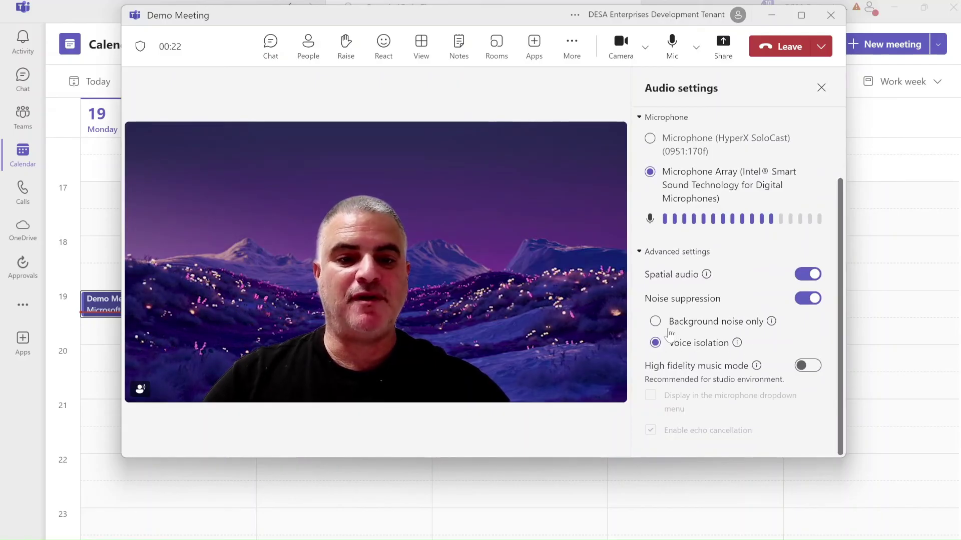
# - Show live captions in the meeting and close the audio settings
pyautogui.click(568, 59)
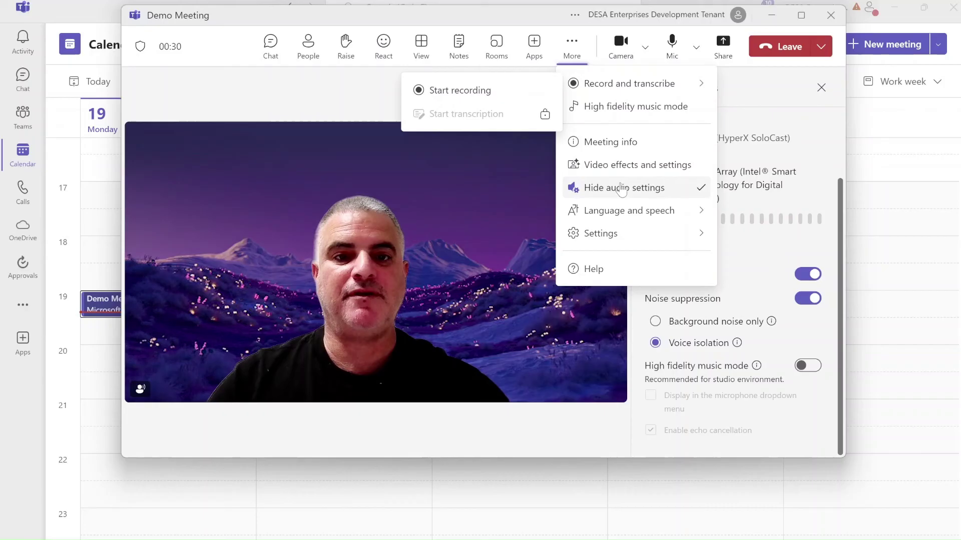
pyautogui.moveTo(614, 234)
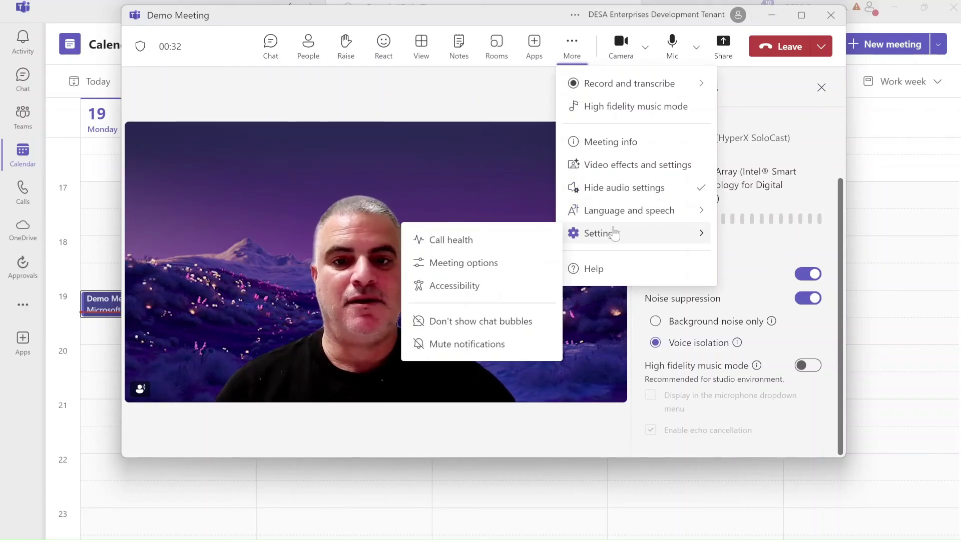
pyautogui.moveTo(619, 213)
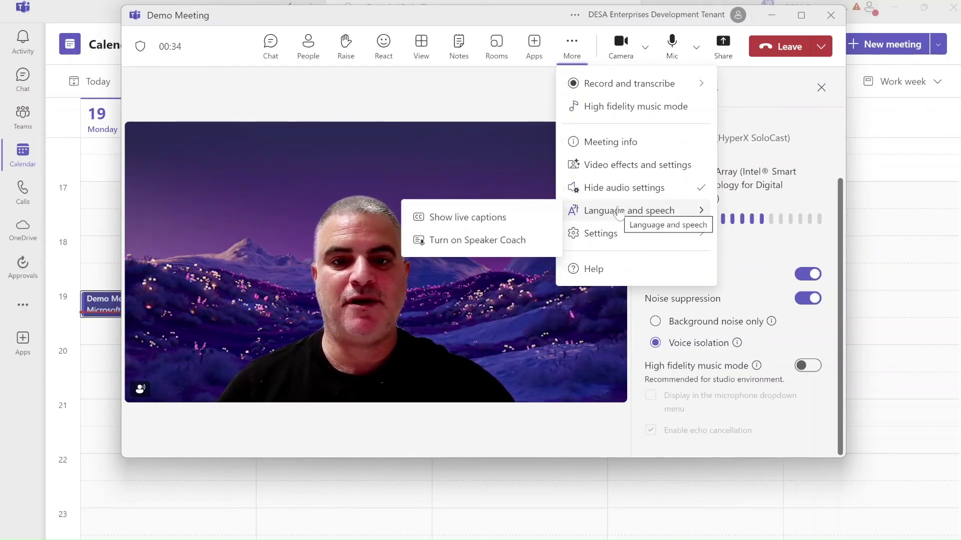
pyautogui.click(507, 218)
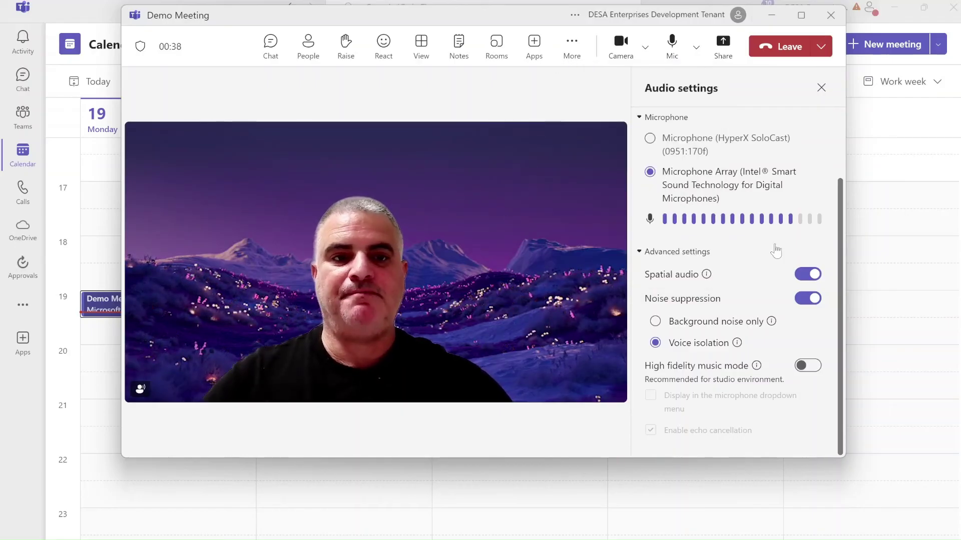
pyautogui.moveTo(839, 239); pyautogui.dragTo(848, 149)
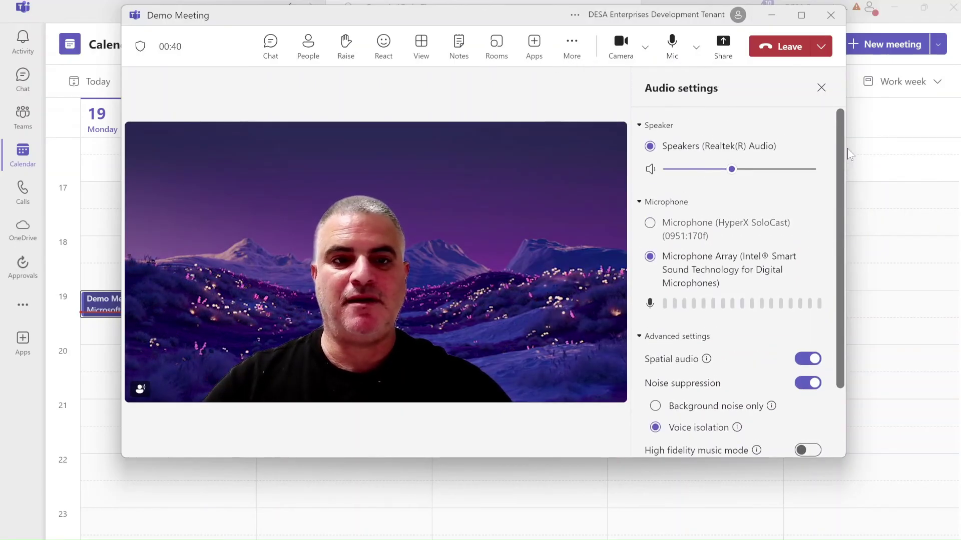
pyautogui.click(822, 88)
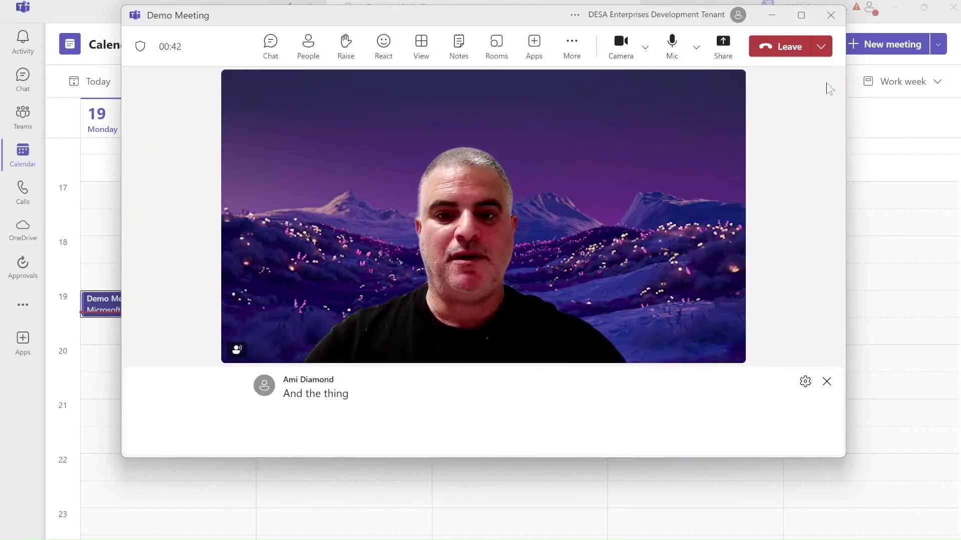